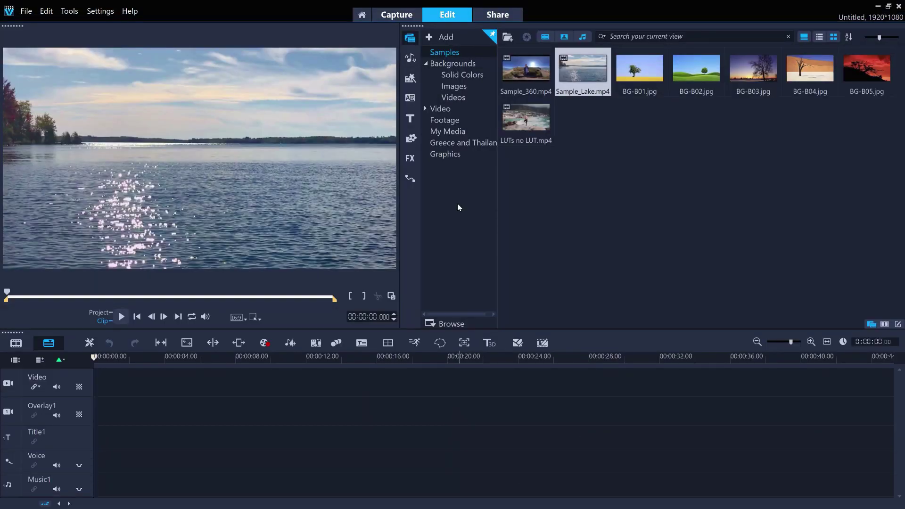
Place the dark red solid-colour background on the Video track
click(471, 77)
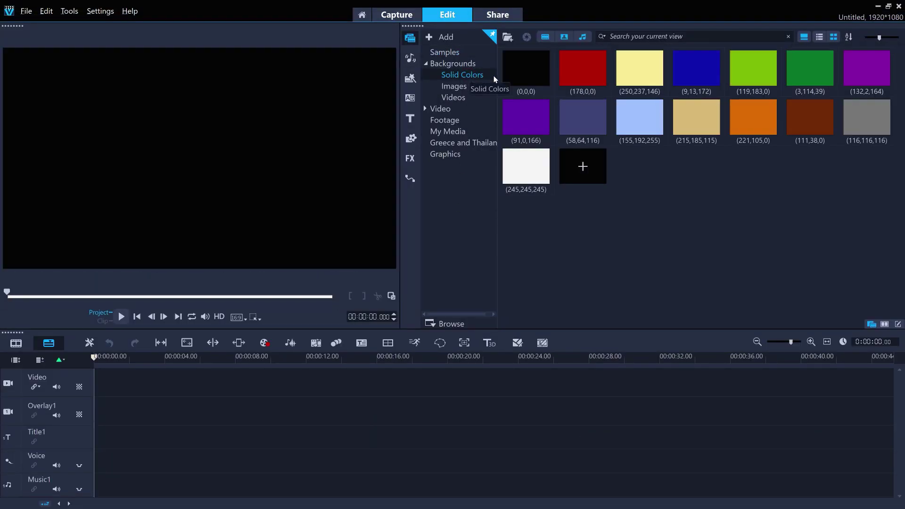
click(574, 76)
drag(574, 76, 191, 385)
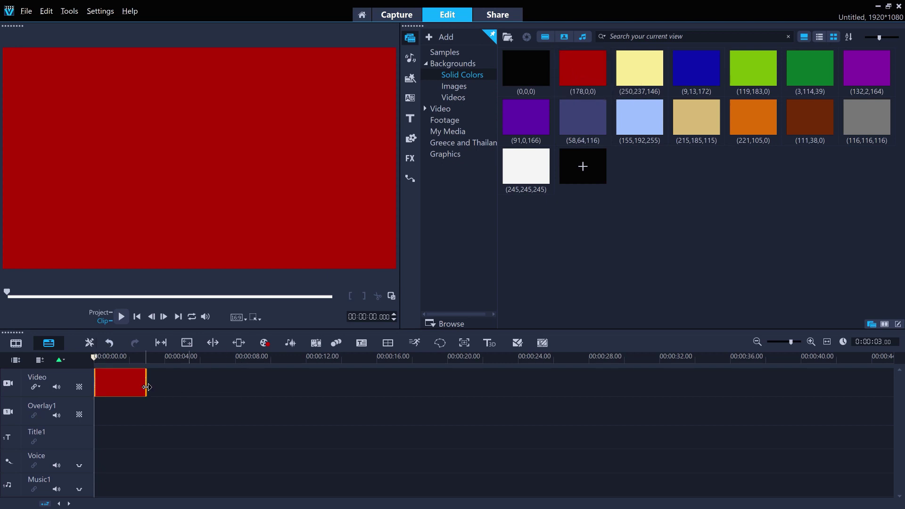
Recolour the red clip to a lighter pinkish red with the Corel Color Picker
double_click(217, 385)
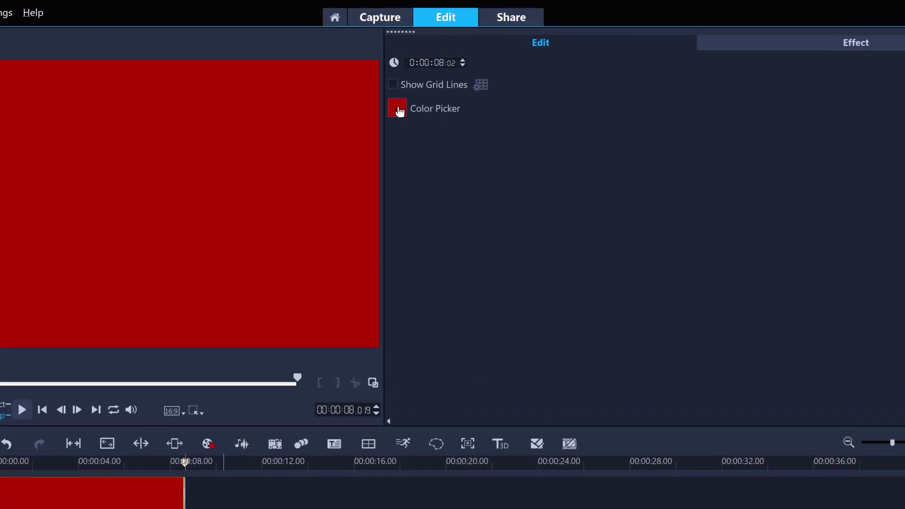
click(400, 112)
click(403, 112)
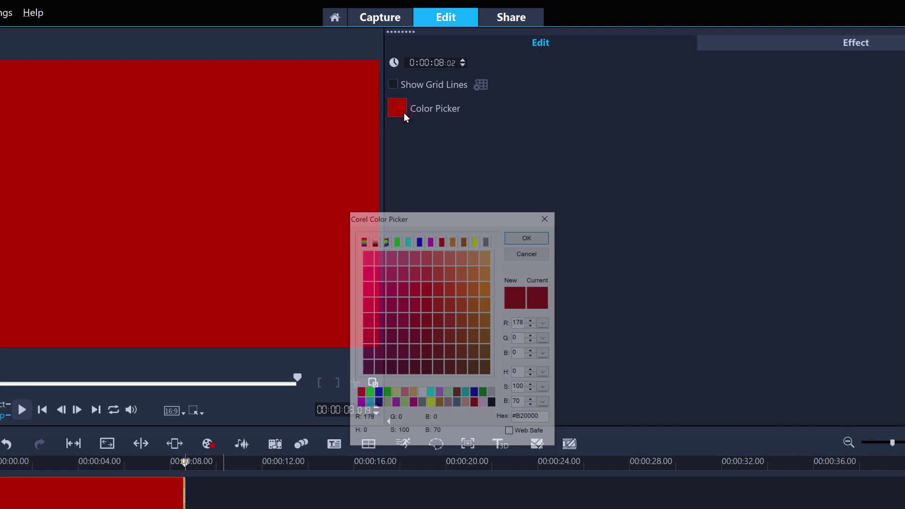
click(426, 259)
click(528, 236)
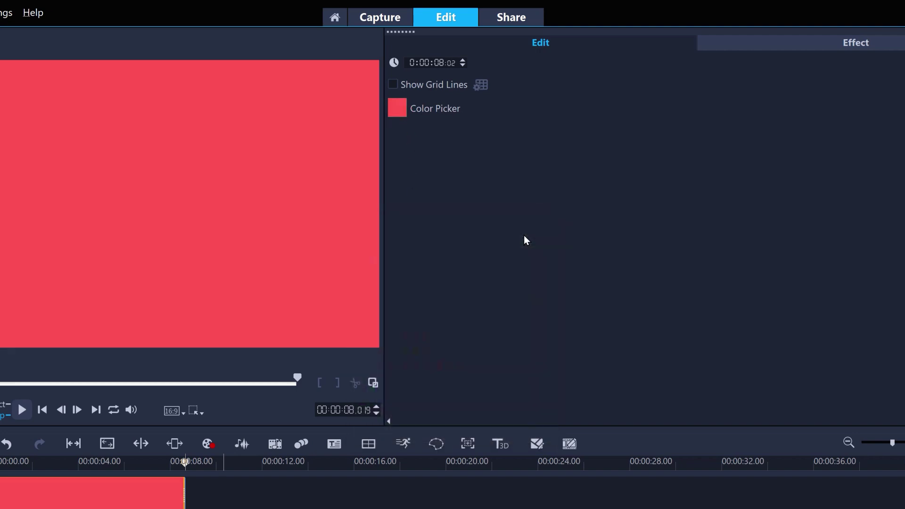
Preview the Grey Steel, BKGD_Grass, CP-A01 and dark texture background images
click(873, 327)
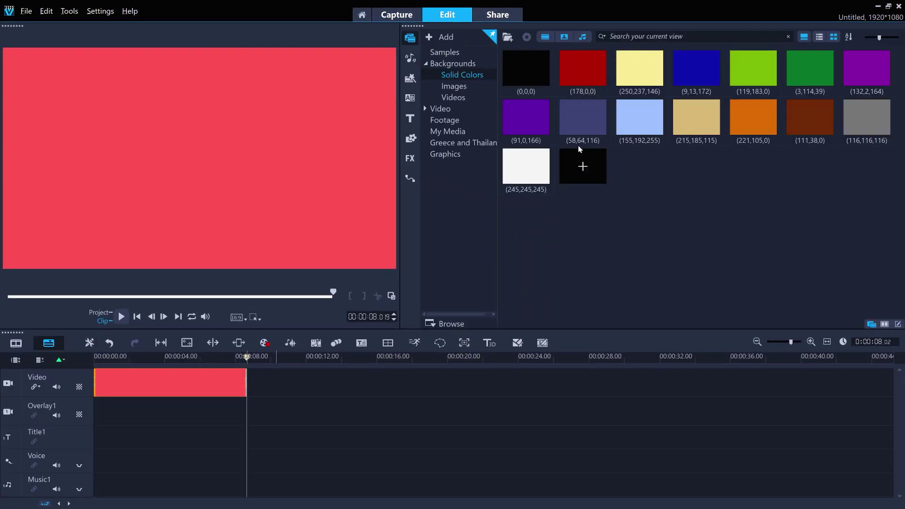
click(461, 87)
click(579, 119)
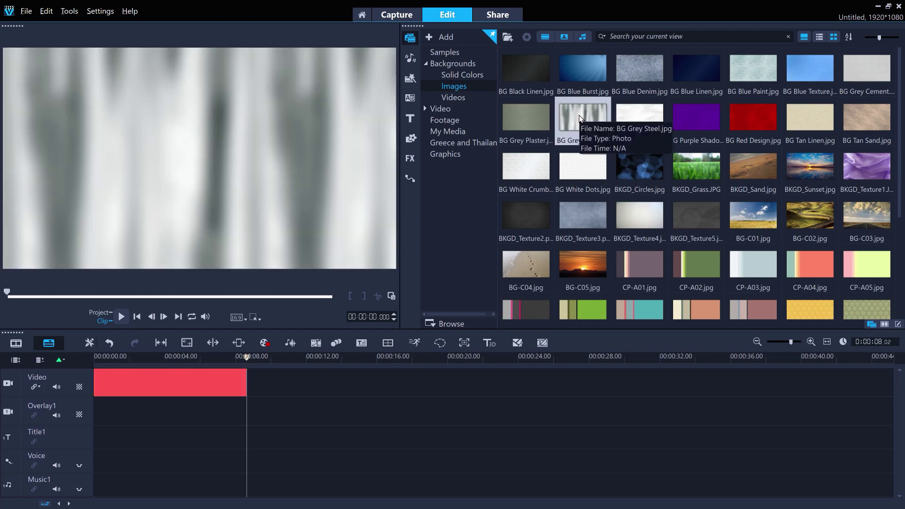
click(682, 163)
click(640, 271)
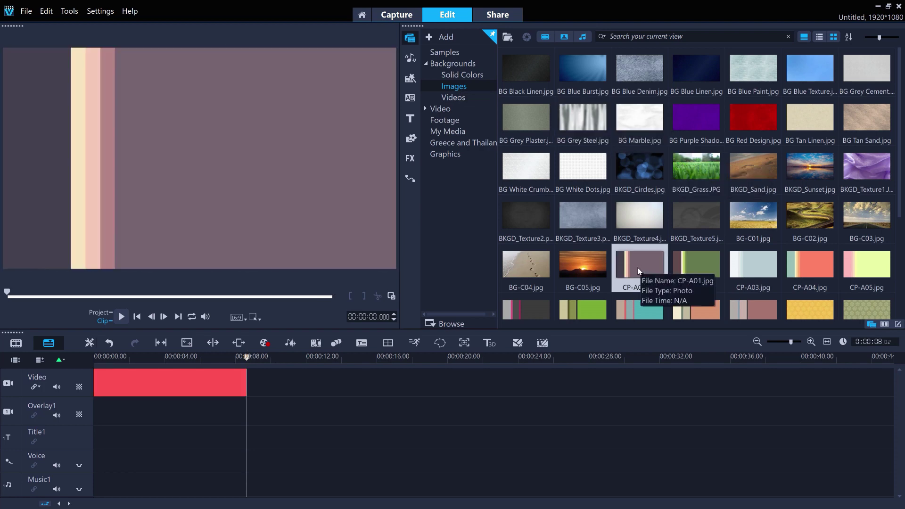
click(517, 226)
Add BG_Blue Hexagon Loop and BG_Green and Gold Loop after the red clip, playing each back
click(453, 98)
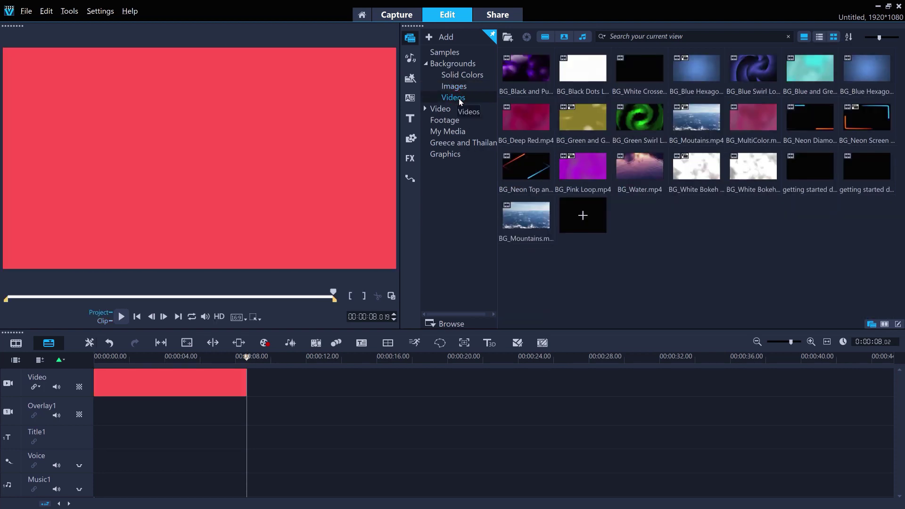
click(695, 71)
drag(491, 259, 338, 386)
key(space)
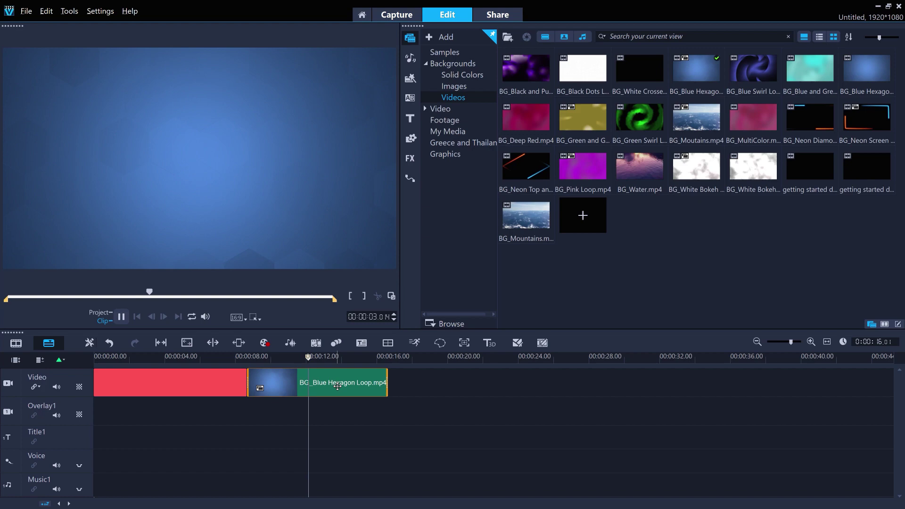
click(592, 128)
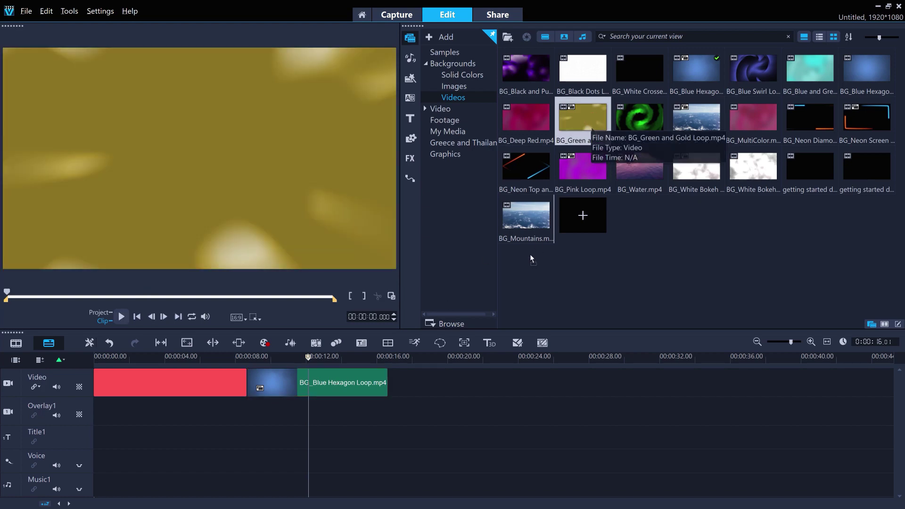
drag(583, 118, 471, 388)
key(space)
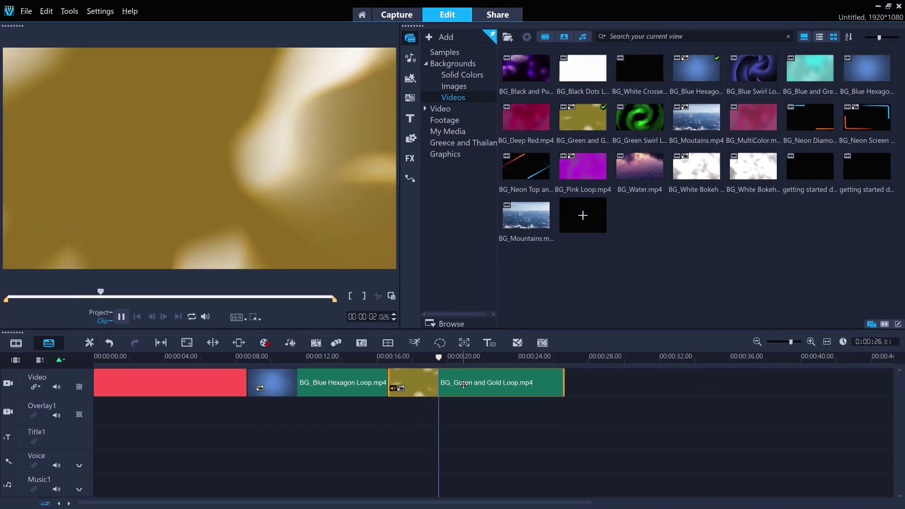
Set the Green and Gold Loop's hue to -23, play it, then append BG_White Bokeh Looped
double_click(464, 385)
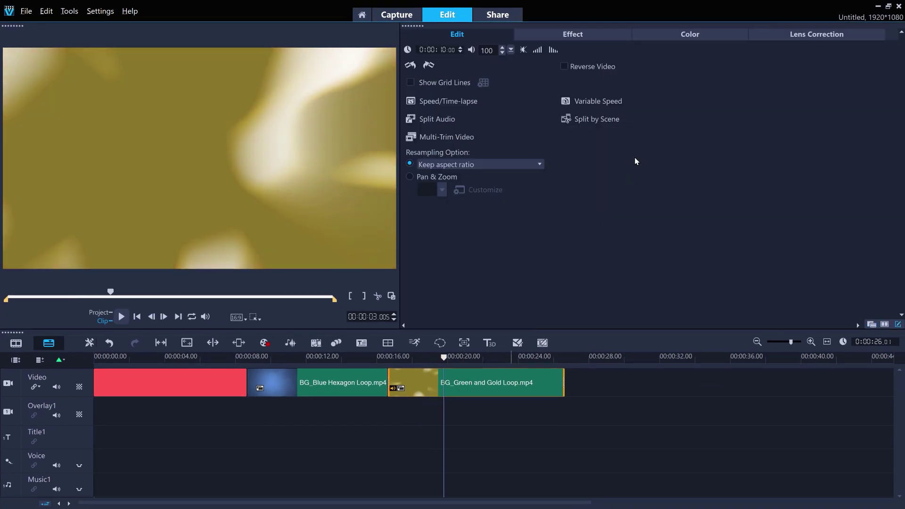
click(661, 37)
drag(600, 94, 591, 92)
key(space)
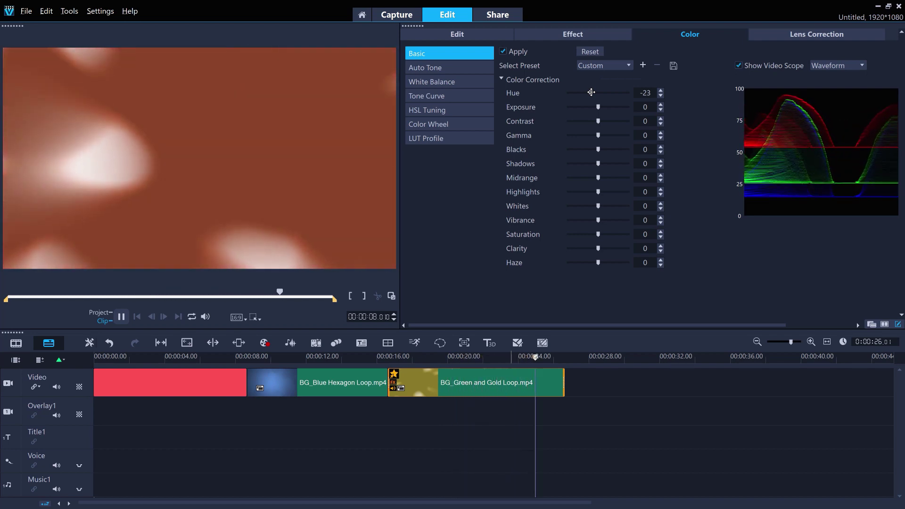
key(space)
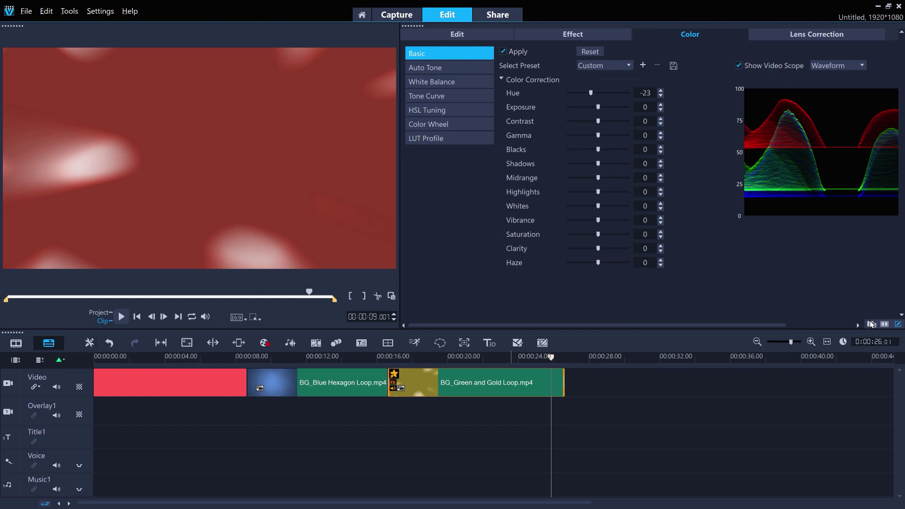
click(871, 324)
drag(698, 166, 612, 379)
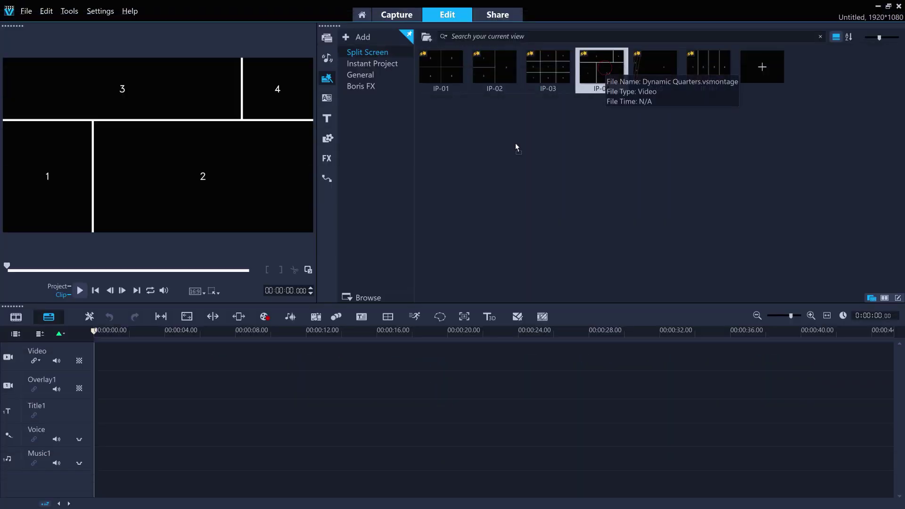
Place the four-panel IP-04 template on the timeline and put Island.mp4 in the first placeholder
drag(602, 67, 234, 356)
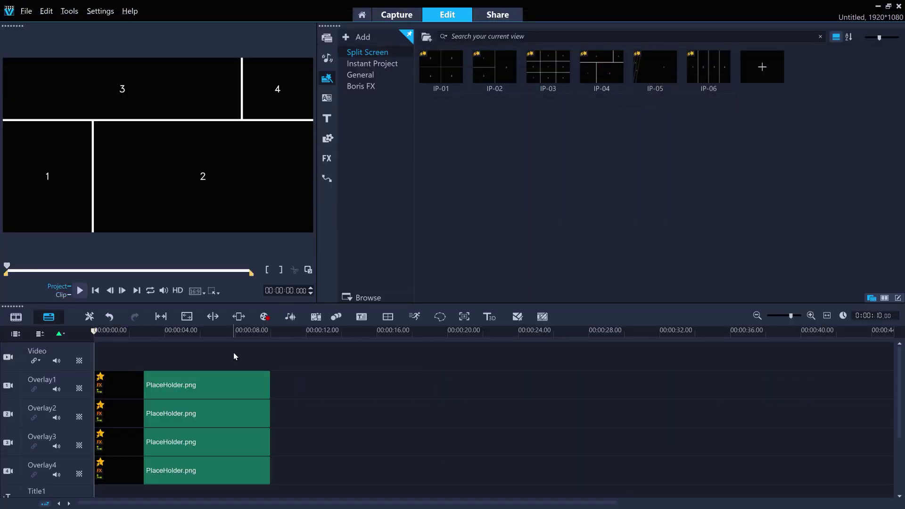
click(327, 39)
click(364, 121)
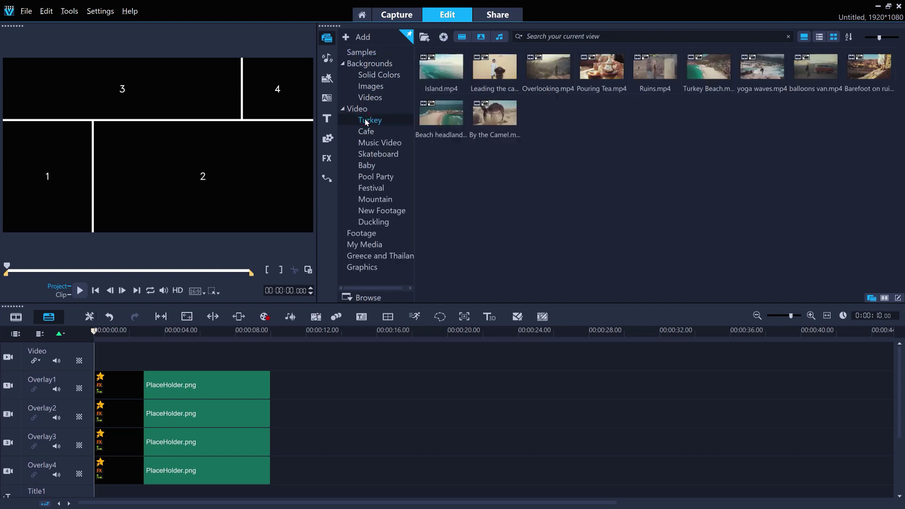
click(445, 72)
drag(349, 171, 217, 392)
Fill the remaining placeholders with Beach headland, yoga waves and Turkey Beach
click(443, 117)
drag(178, 363, 198, 442)
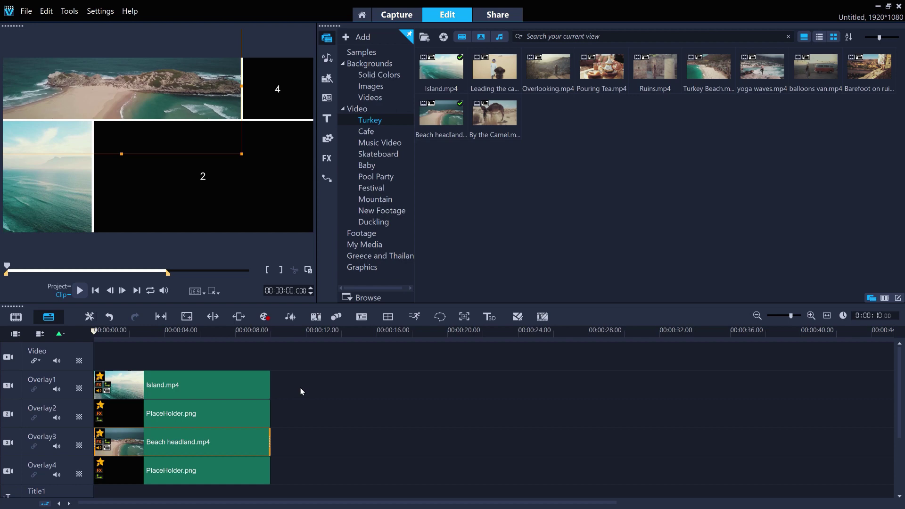
drag(632, 175, 336, 368)
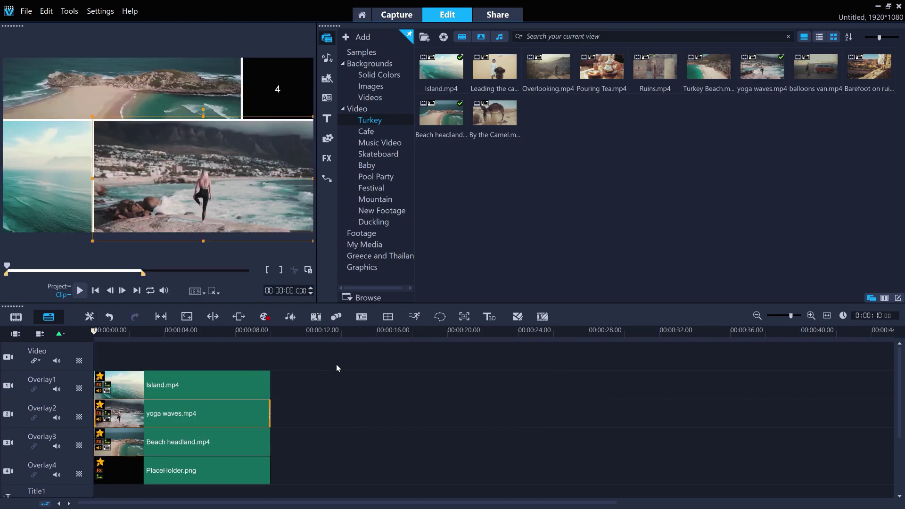
click(720, 76)
drag(720, 75, 184, 471)
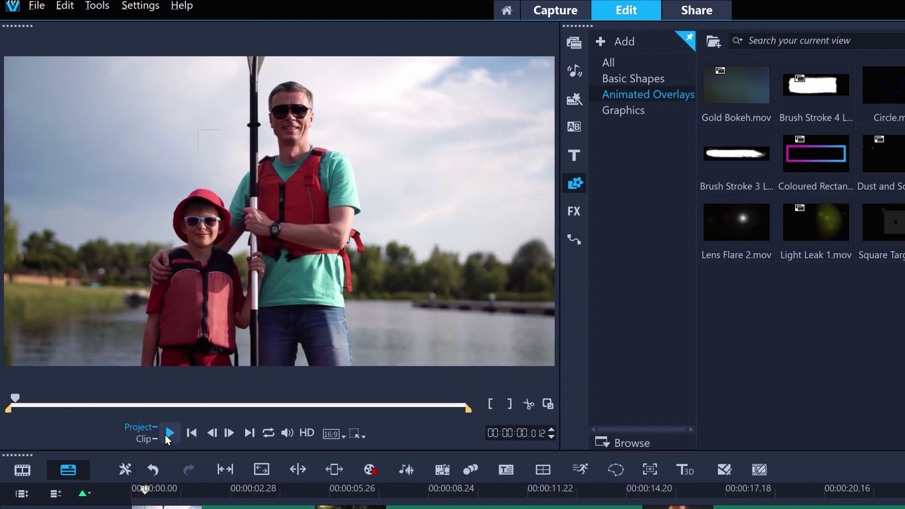
Add Light Leak 1.mov on Overlay1 above the park clip and play it back
click(116, 316)
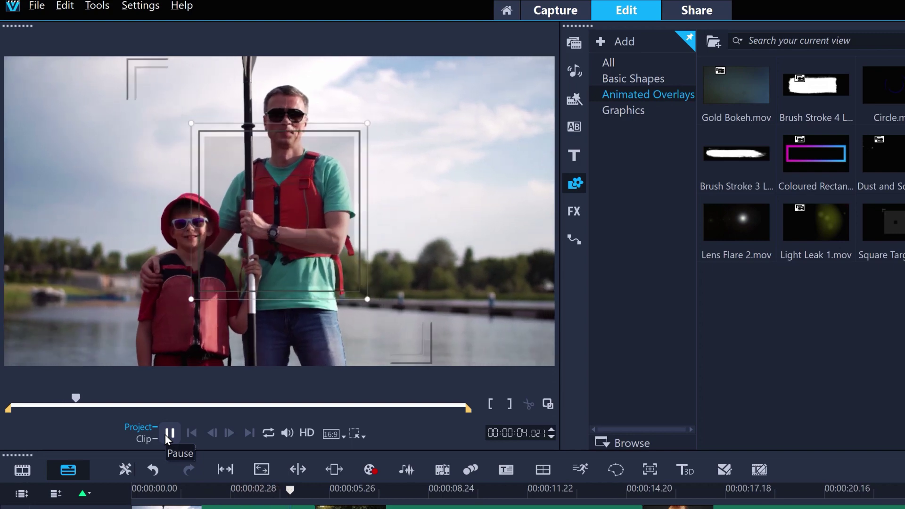
click(169, 433)
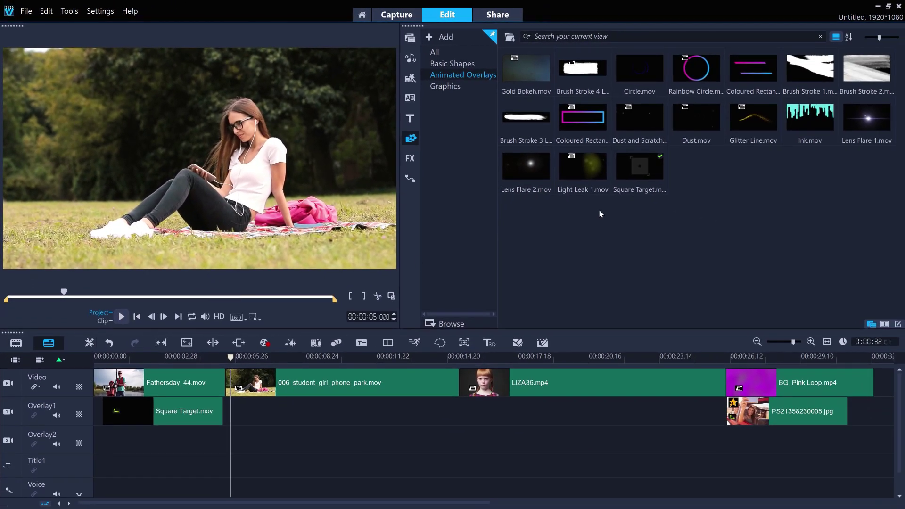
drag(597, 171, 258, 411)
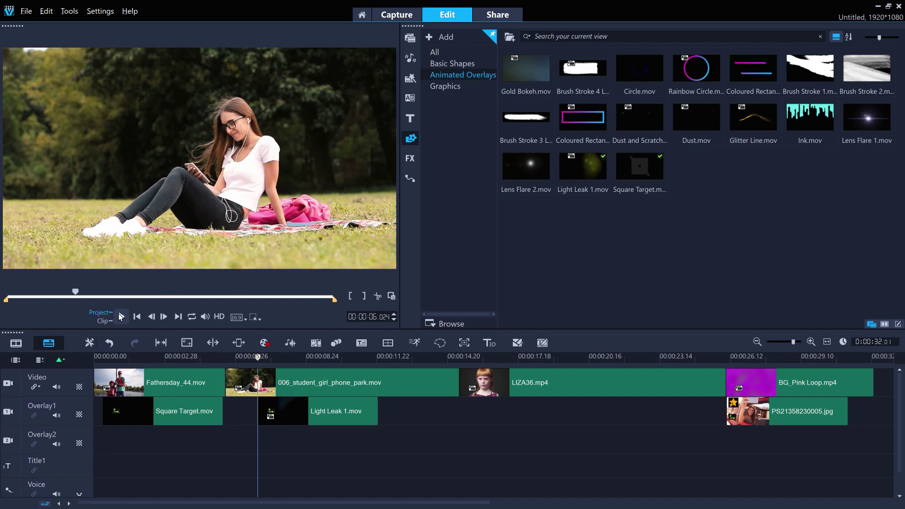
click(121, 314)
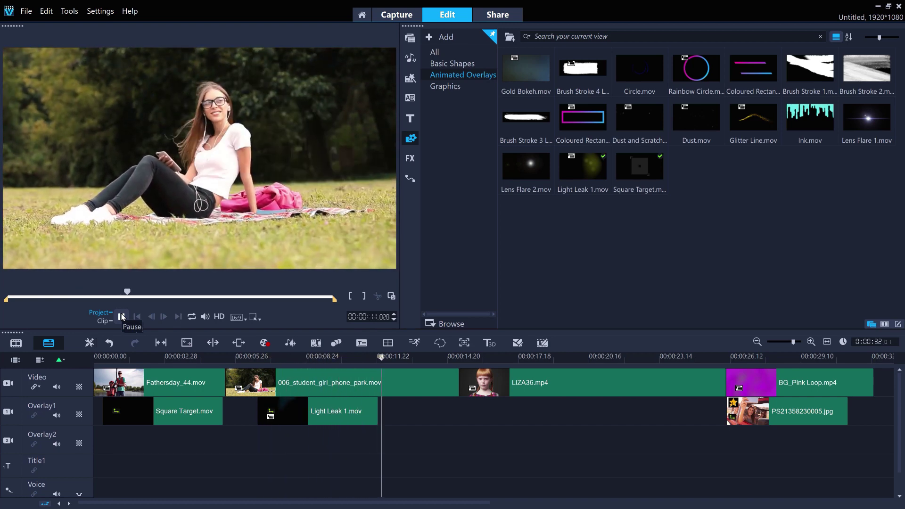
click(121, 316)
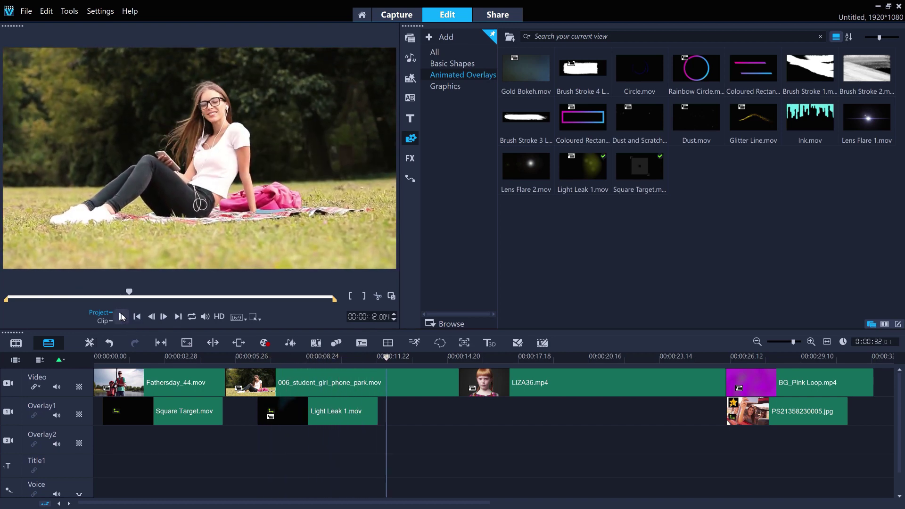
Raise the Light Leak 1 overlay's Shadows and Whites to 100 in the Color settings
double_click(353, 408)
click(736, 37)
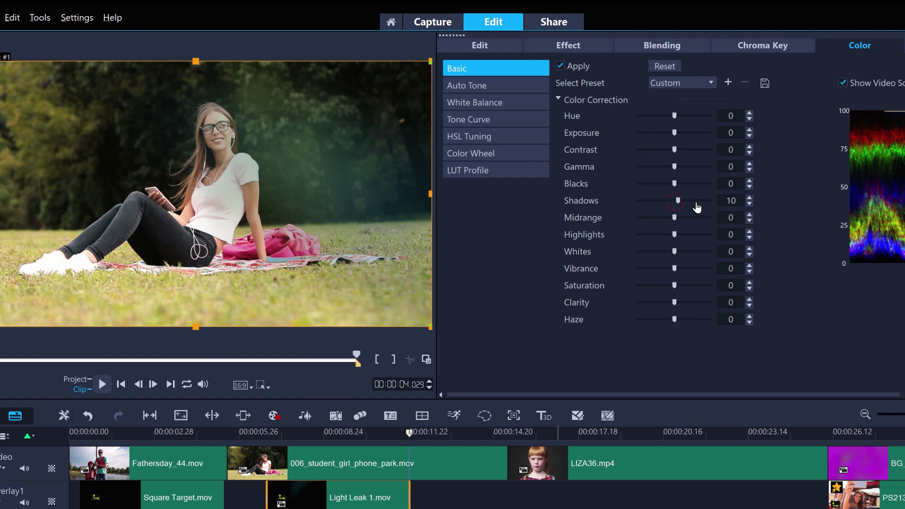
drag(697, 207, 713, 206)
drag(713, 258, 719, 257)
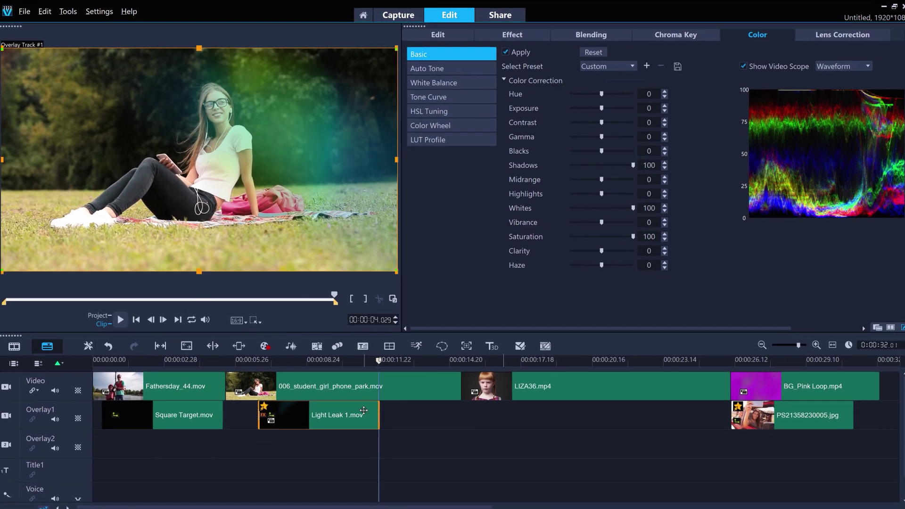
Give Light Leak 1 a custom motion opacity of 49 and preview it over the park clip
right_click(388, 495)
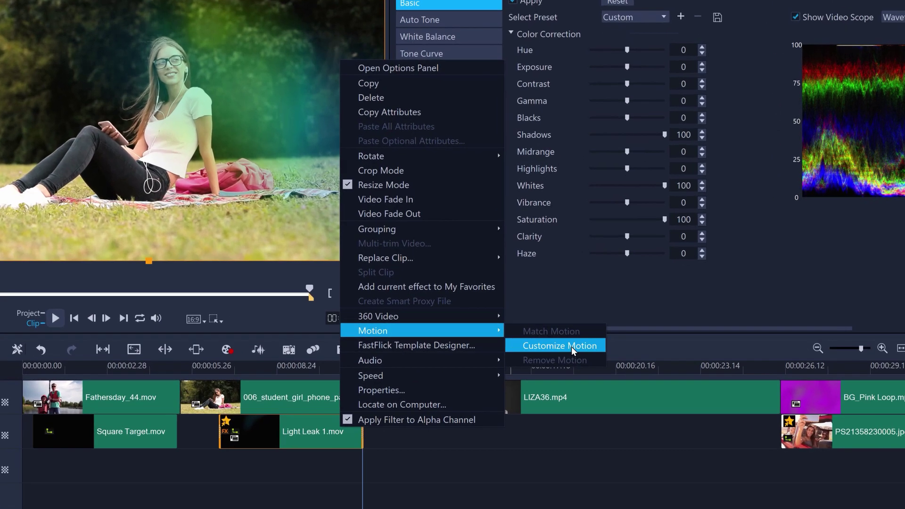
click(552, 340)
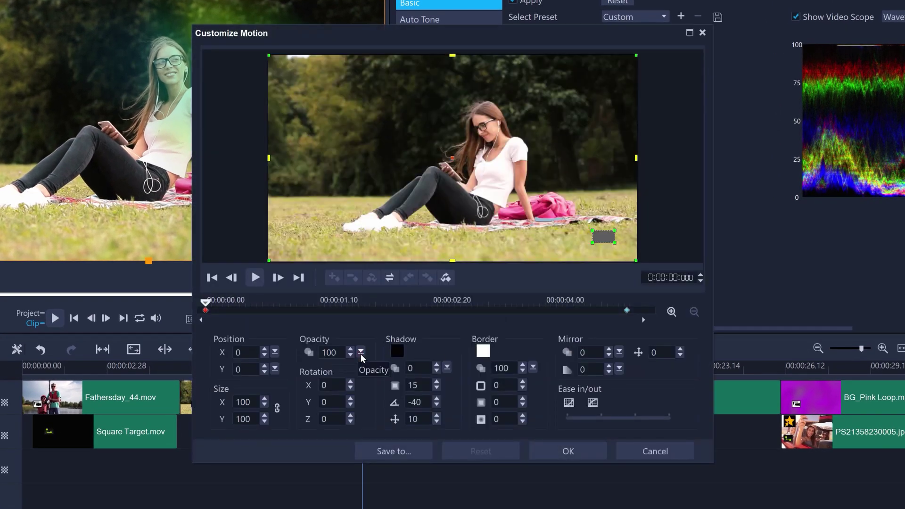
right_click(205, 311)
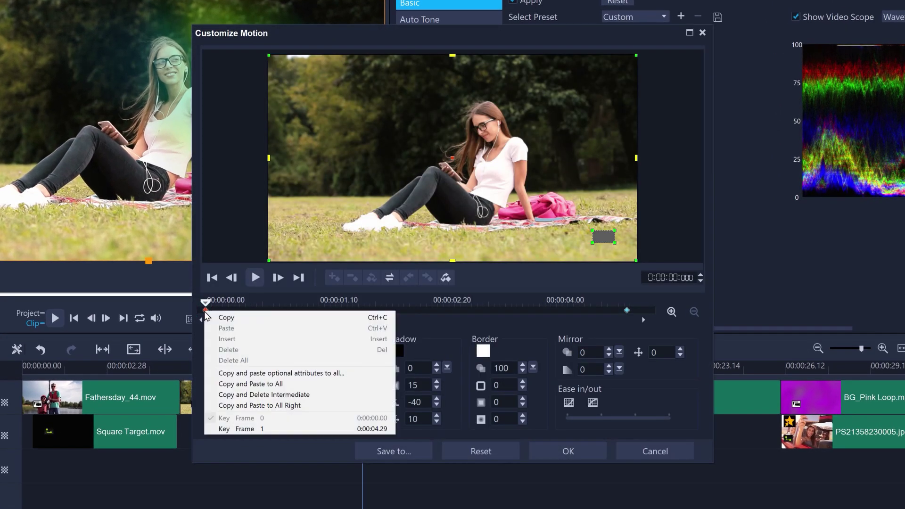
click(232, 383)
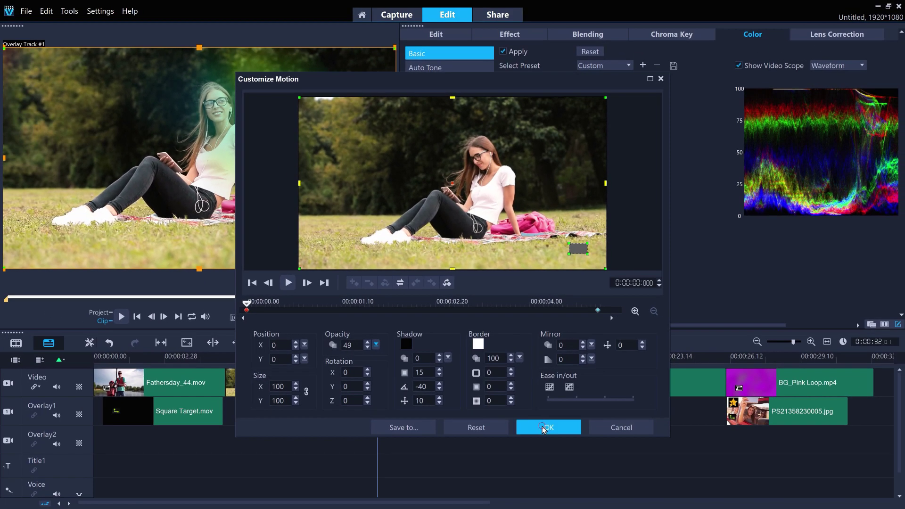
click(562, 452)
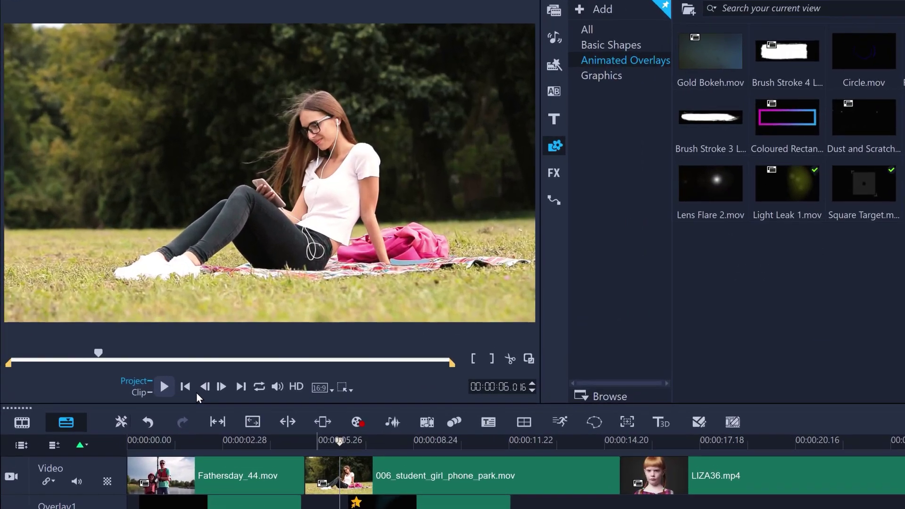
click(121, 316)
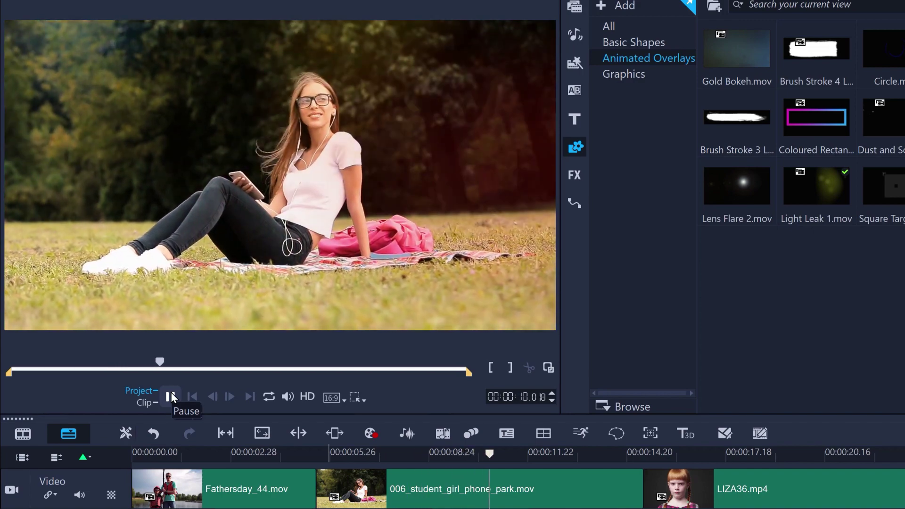
click(171, 395)
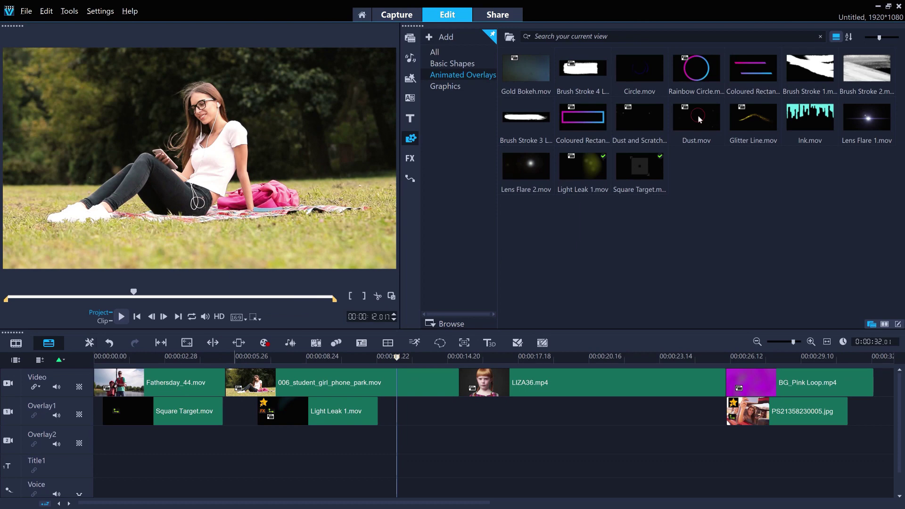
Place Dust.mov on Overlay2 at 00:00:26.12 and play the section back
drag(700, 120, 736, 439)
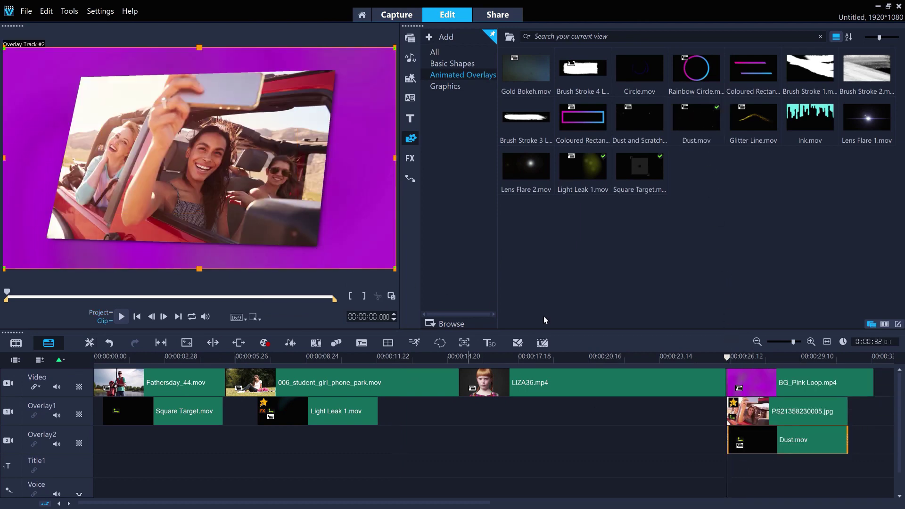
key(space)
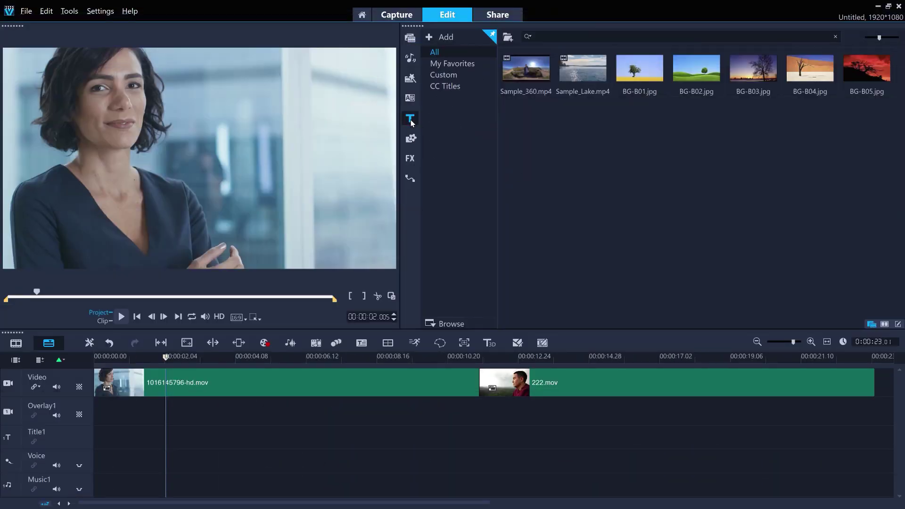
Drop the LOREM IPSUM DOLOR SIT AMET lower-third title onto Overlay1 near 00:00:01 and preview it
click(411, 120)
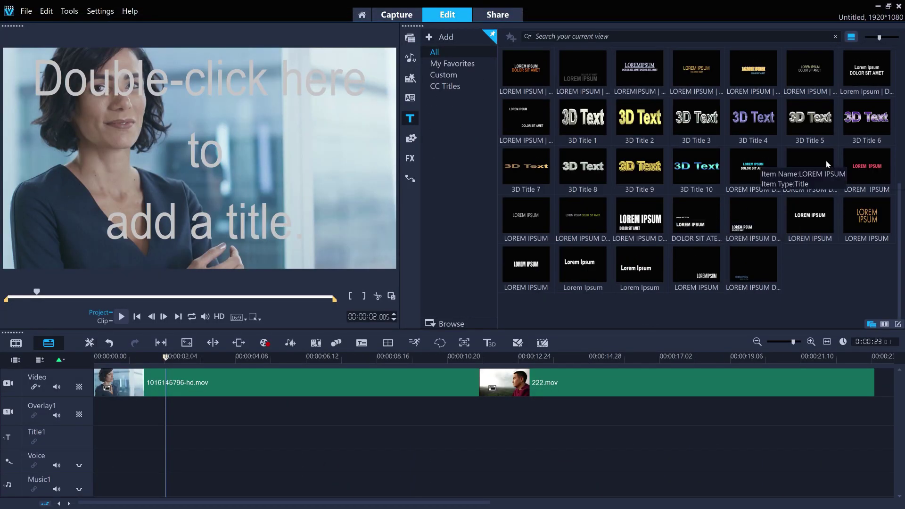
drag(741, 186, 162, 413)
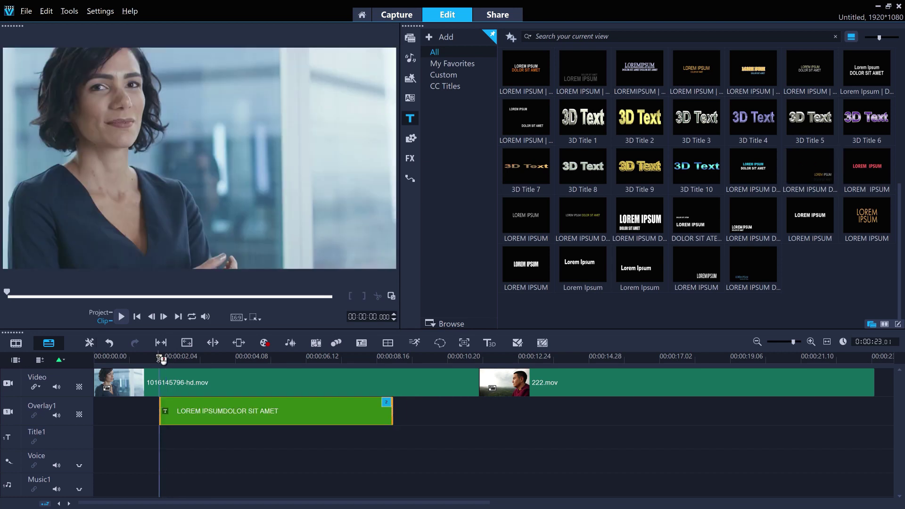
key(space)
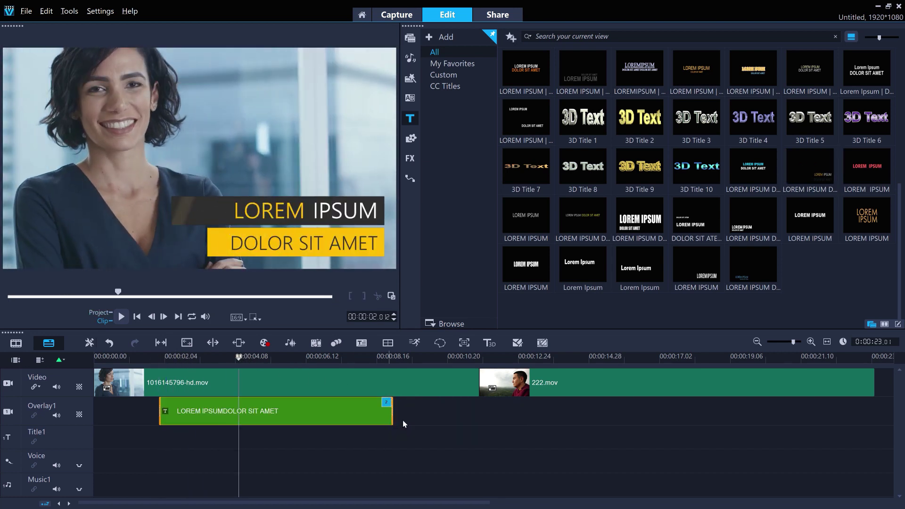
Set the lower-third title's hue to 83, turning its yellow bar cyan
double_click(364, 412)
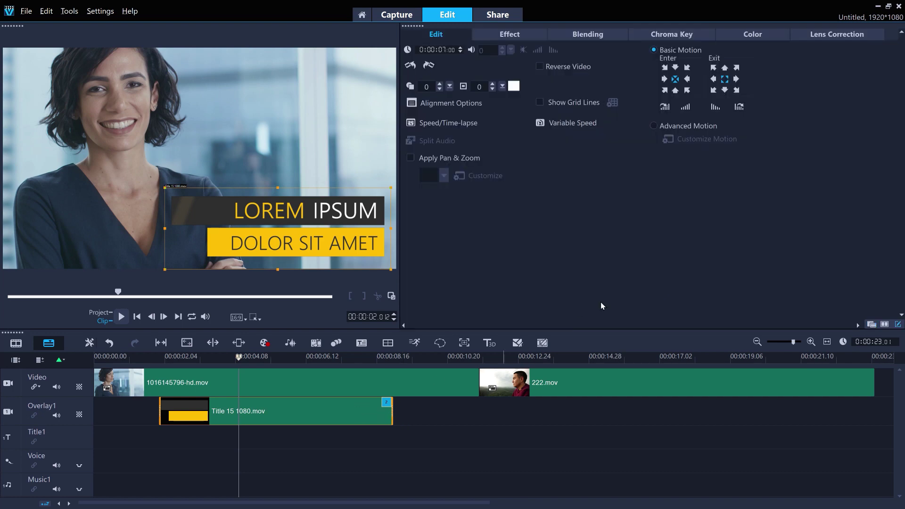
click(745, 36)
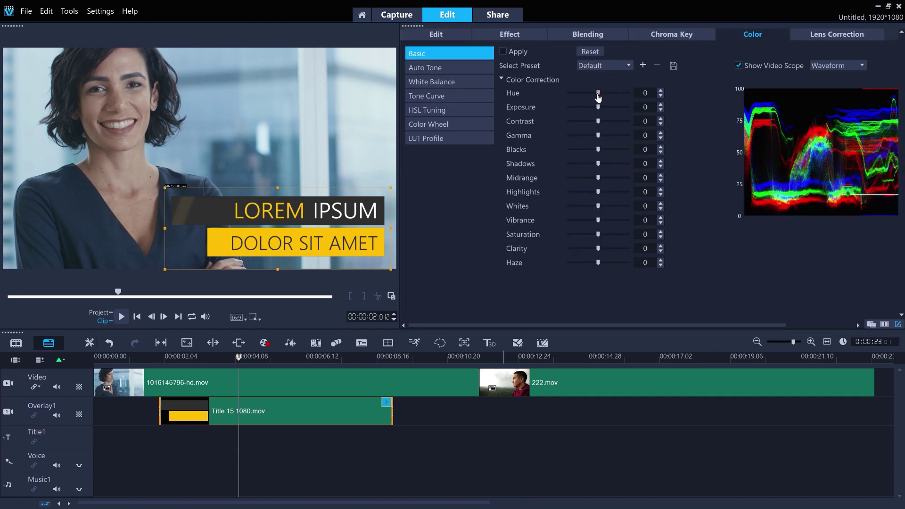
drag(612, 97, 625, 97)
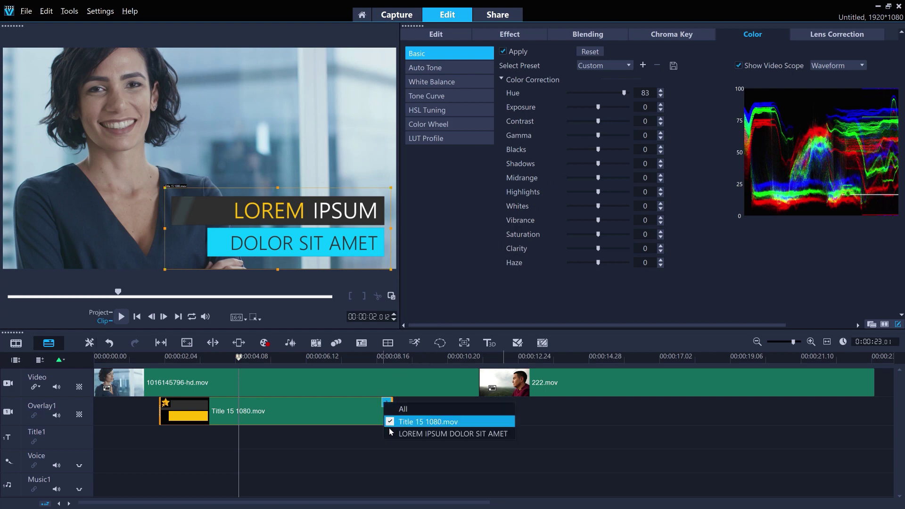
click(390, 431)
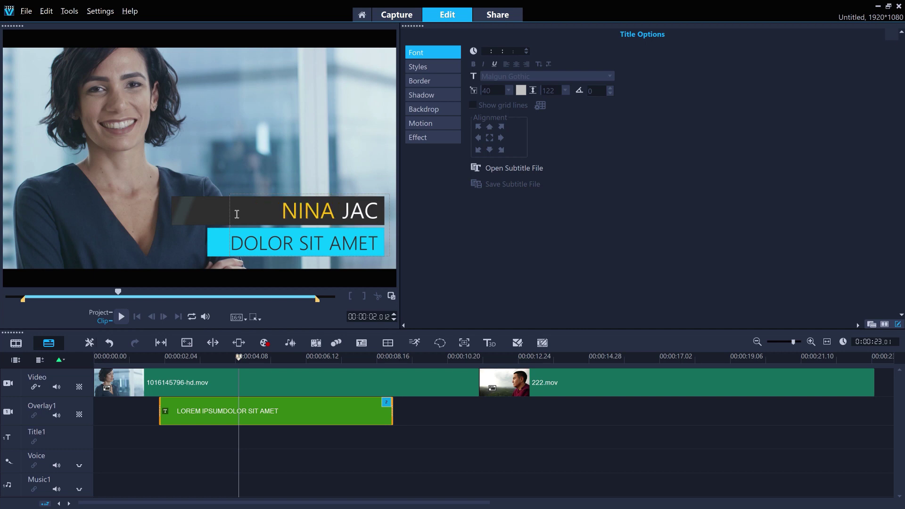
Change the title's second line to DESIGNER and set the lines in FrankGoth BT
text(D)
drag(258, 243, 226, 214)
text(ESIGNER)
click(609, 76)
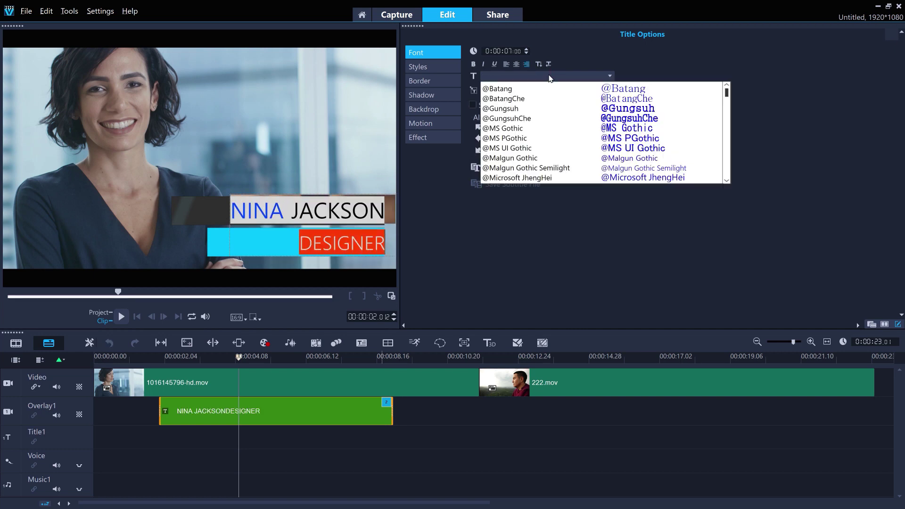
scroll(579, 142, down, 15)
click(579, 158)
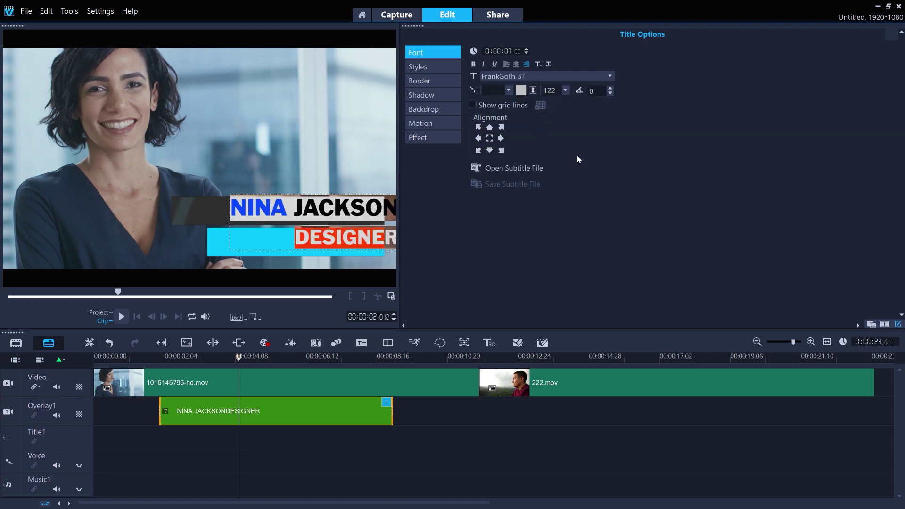
click(386, 402)
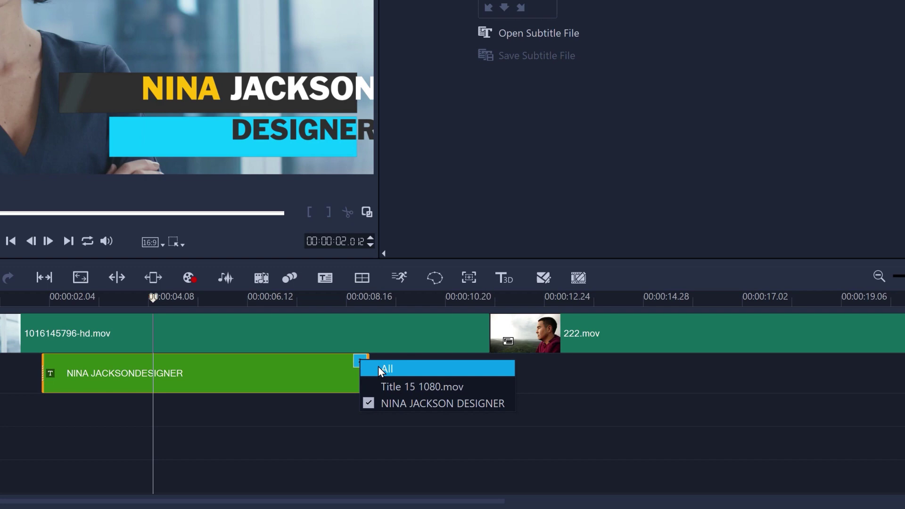
Scale all title layers down to fit inside the frame, shift the text left, and select all of it
click(380, 369)
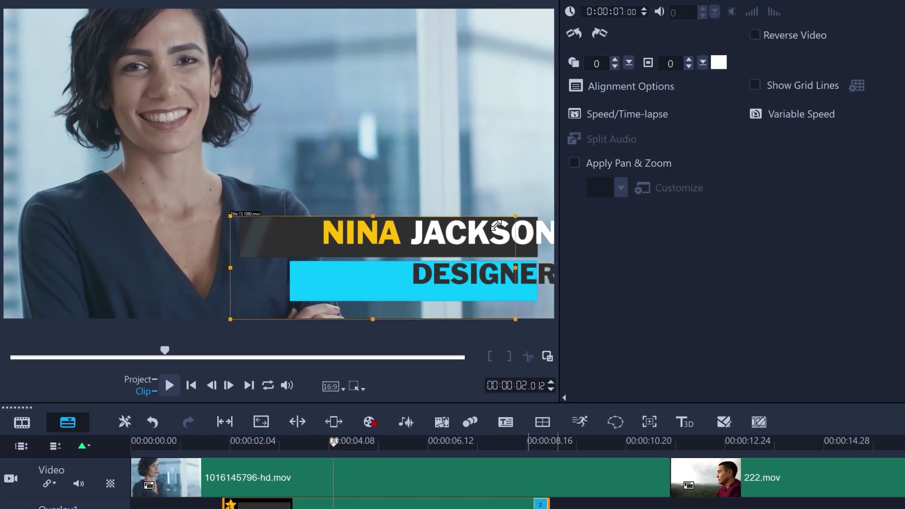
drag(496, 226, 466, 236)
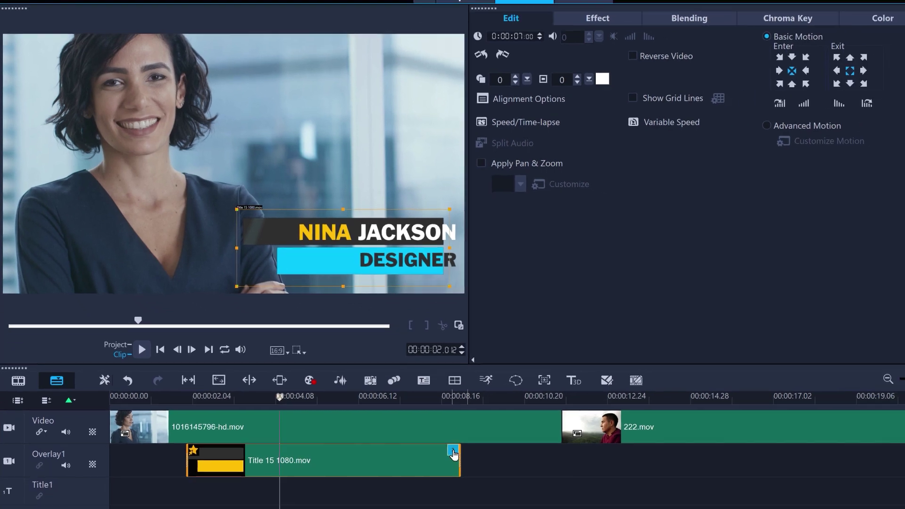
click(540, 505)
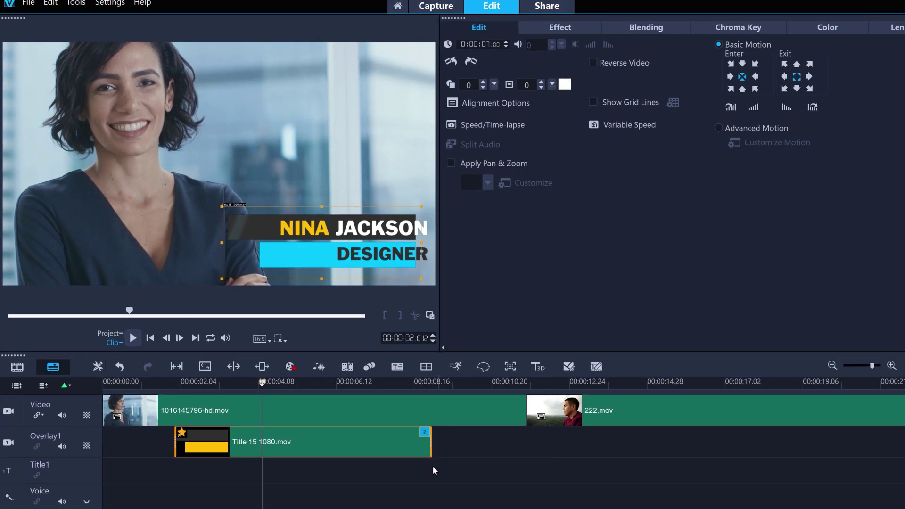
double_click(425, 441)
drag(368, 232, 358, 231)
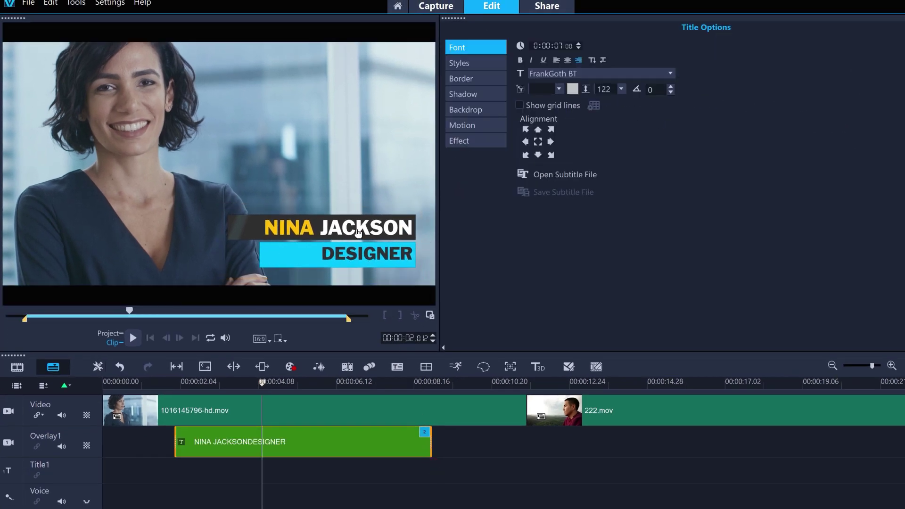
key(ctrl+a)
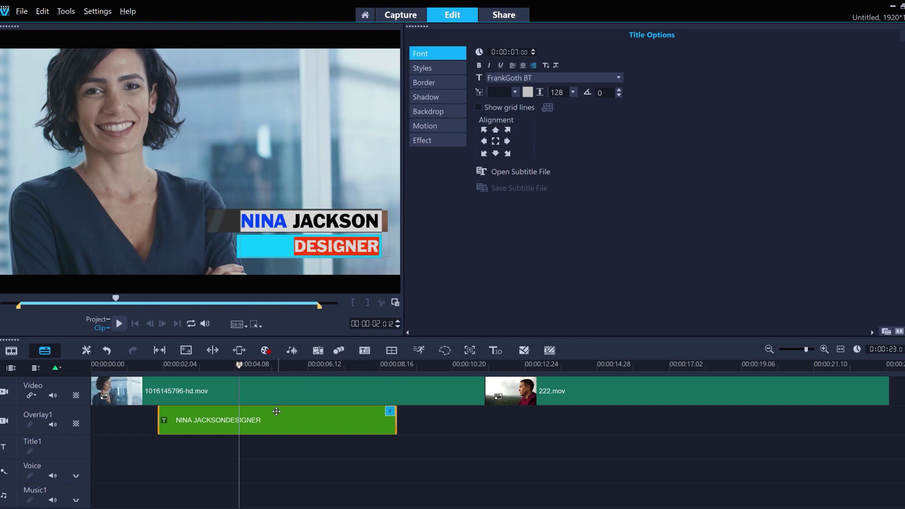
Give the name title Pop-up motion starting by Line, then play the project to preview it
click(311, 389)
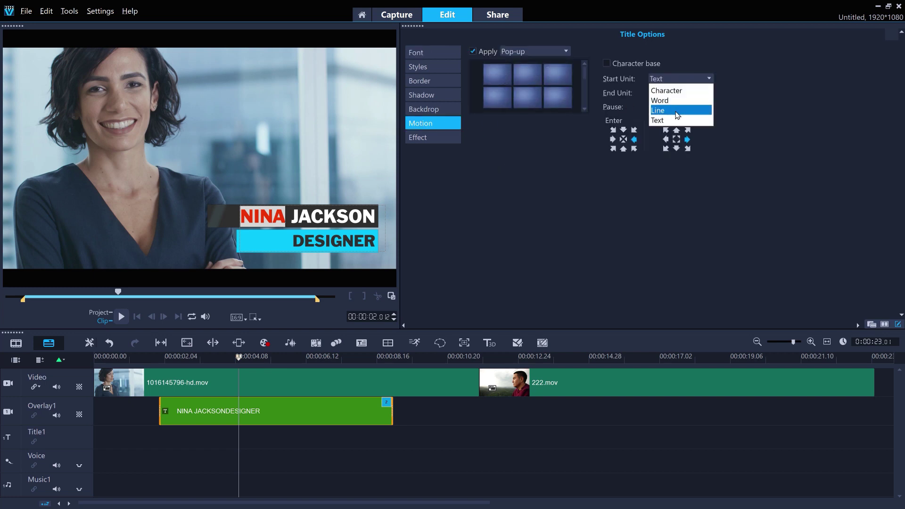
click(678, 111)
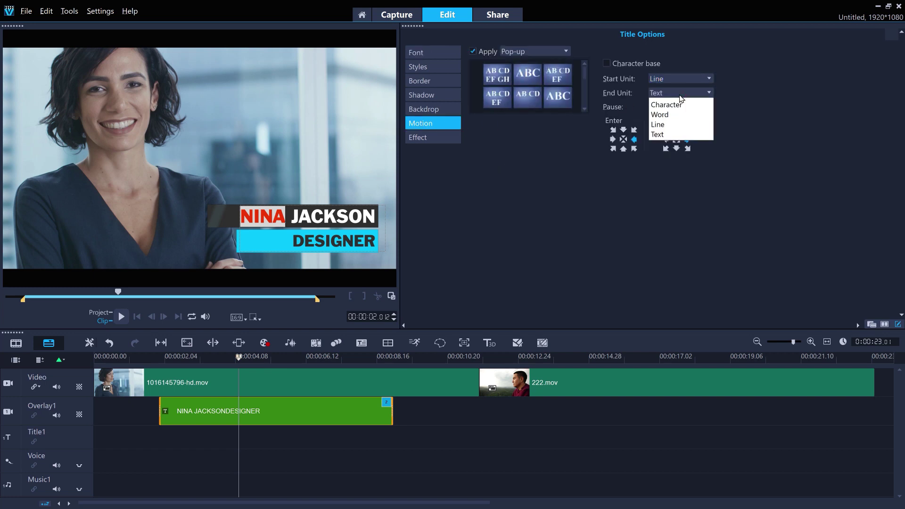
click(157, 357)
click(121, 316)
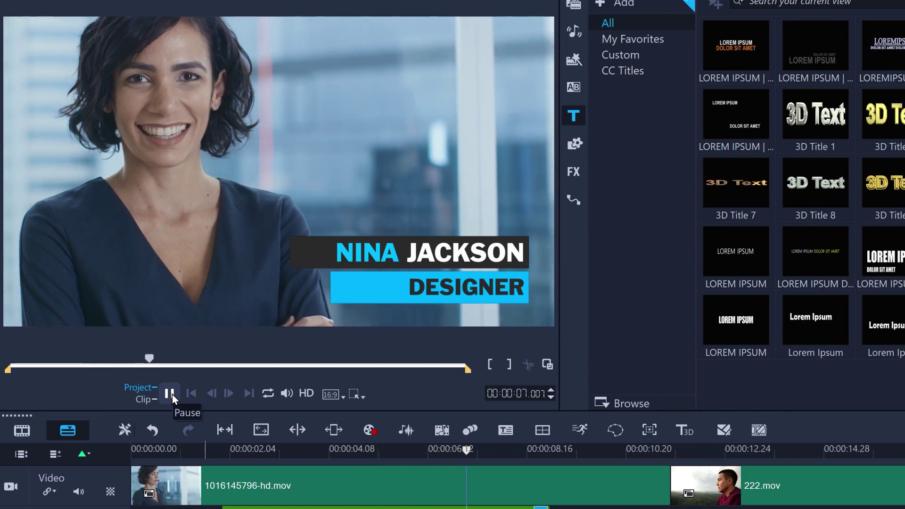
click(172, 394)
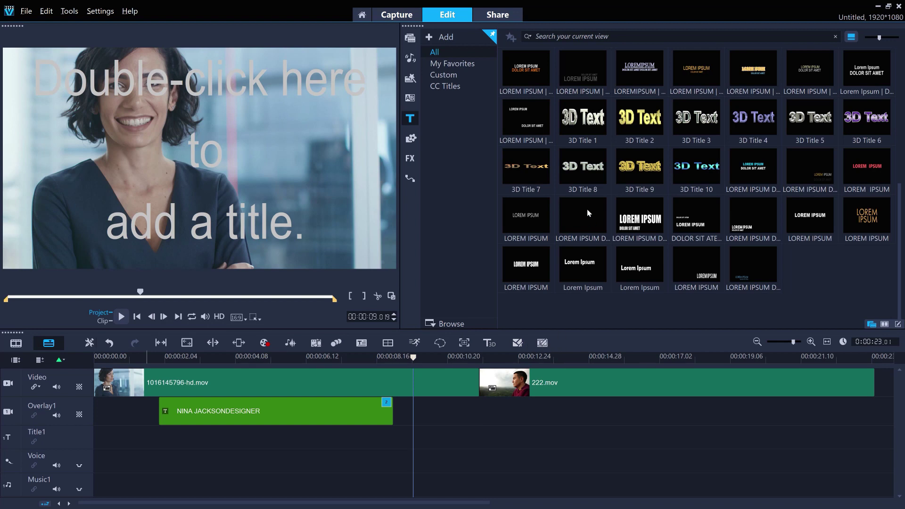
Place a title preset on Overlay1 above the 222.mov clip
click(588, 213)
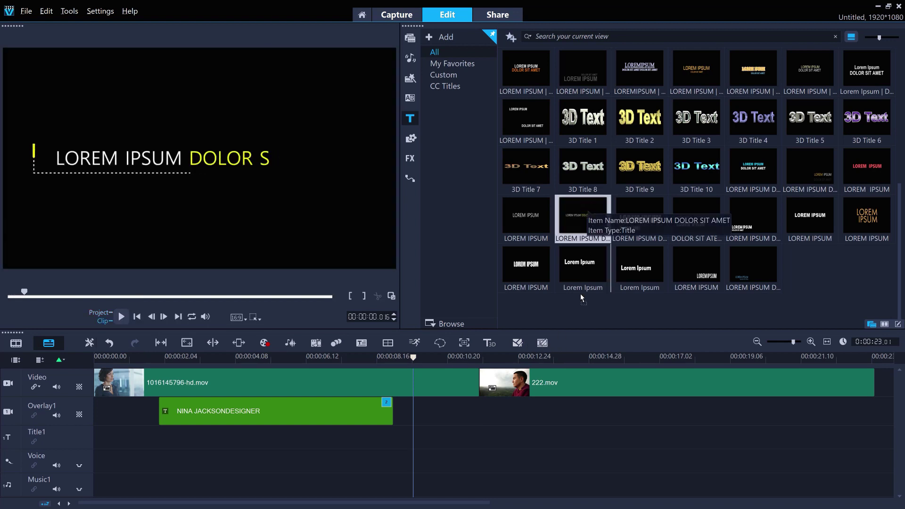
drag(582, 297, 511, 411)
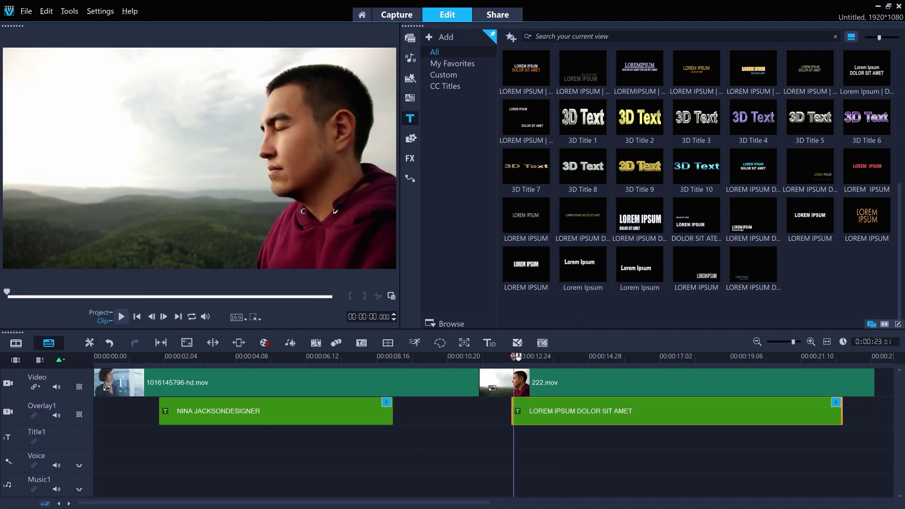
drag(538, 359, 677, 371)
Replace the placeholder with MEDITATION: HOW IT CAN HELP and colour HOW IT CAN HELP magenta
double_click(681, 411)
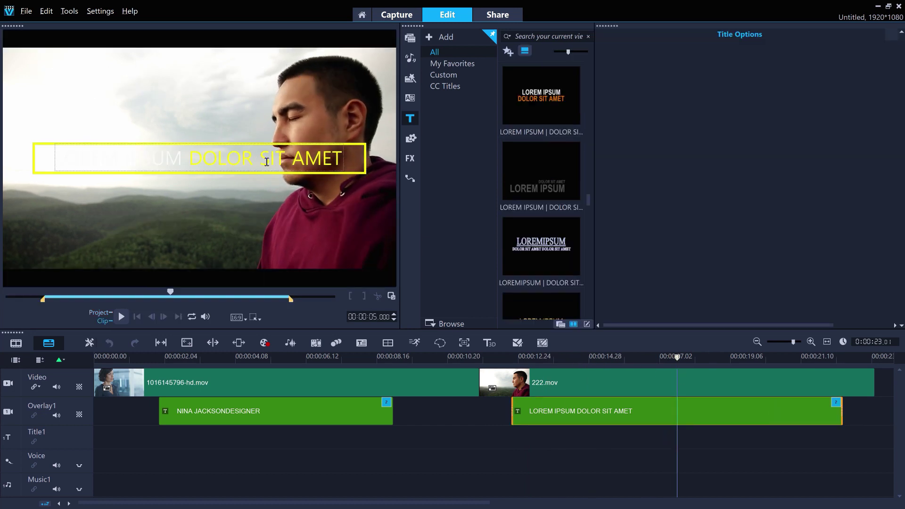
key(shift+End)
text(HOW IT CAN HELP)
drag(181, 158, 345, 158)
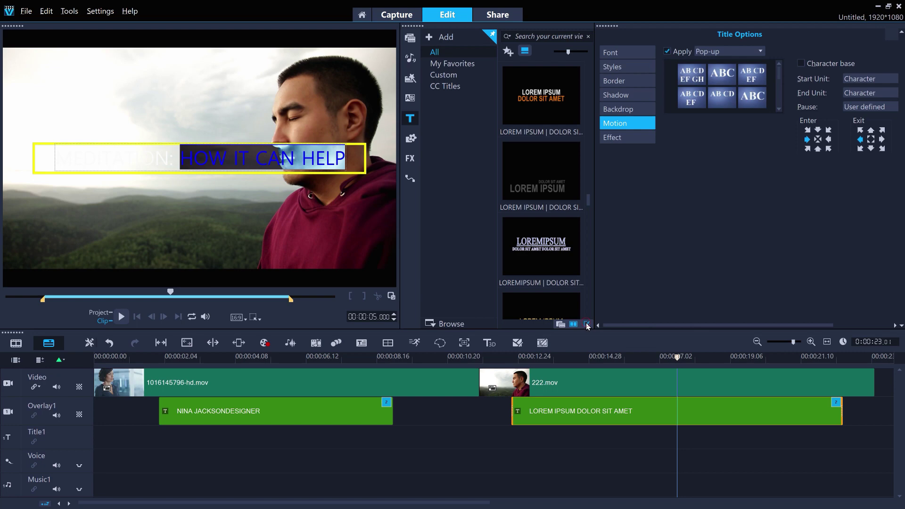
click(627, 53)
click(520, 90)
click(522, 121)
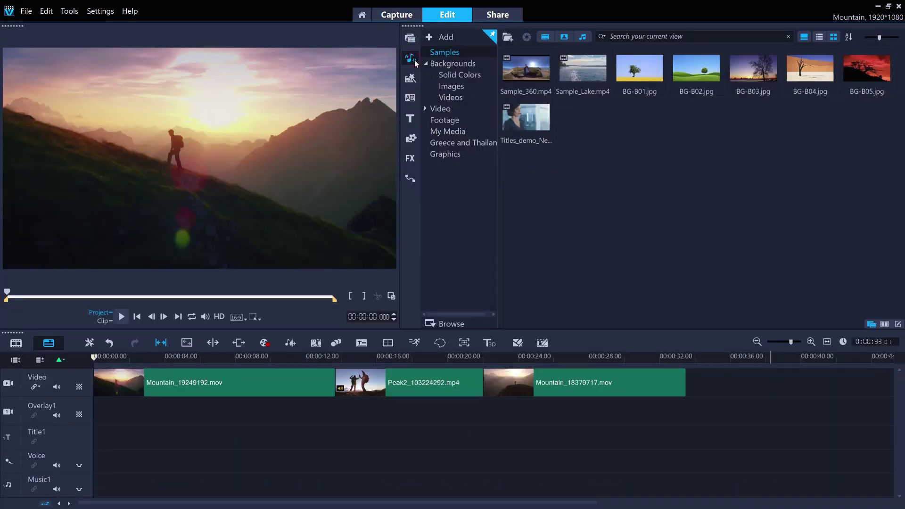
Put Applause Cheering.mp3 on the Voice track under Peak2 and play it back from about 9 s
click(411, 58)
scroll(637, 278, down, 4)
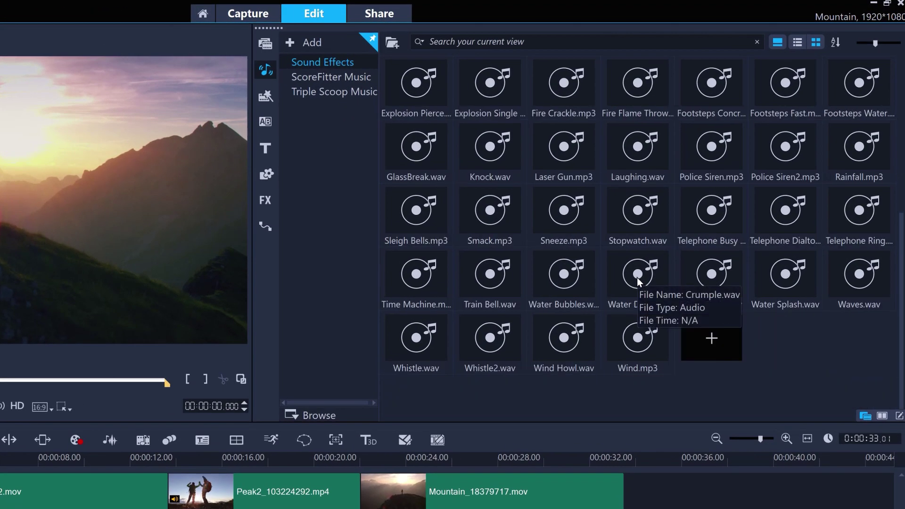
scroll(637, 277, up, 4)
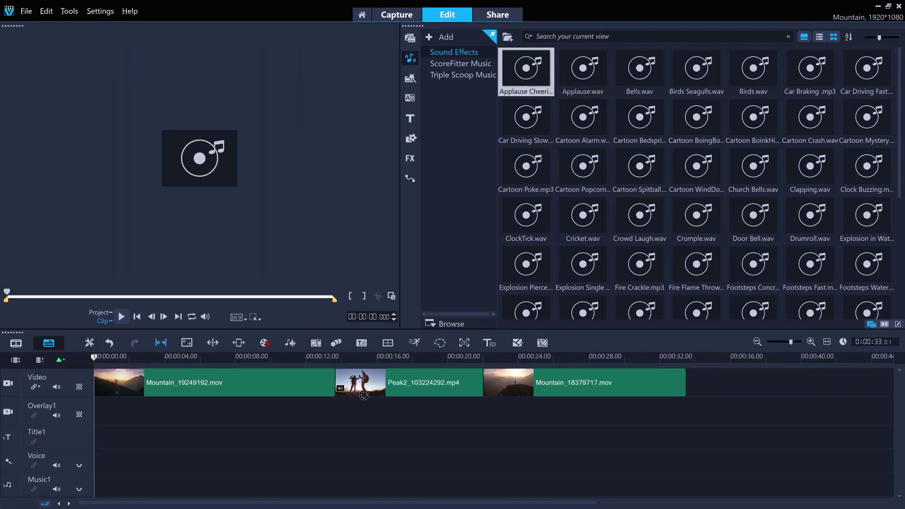
drag(412, 86, 172, 508)
click(267, 357)
key(space)
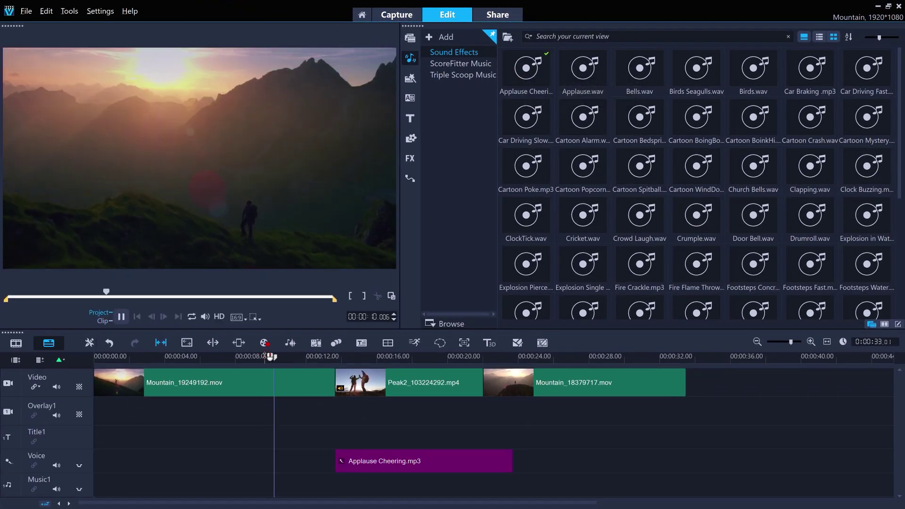